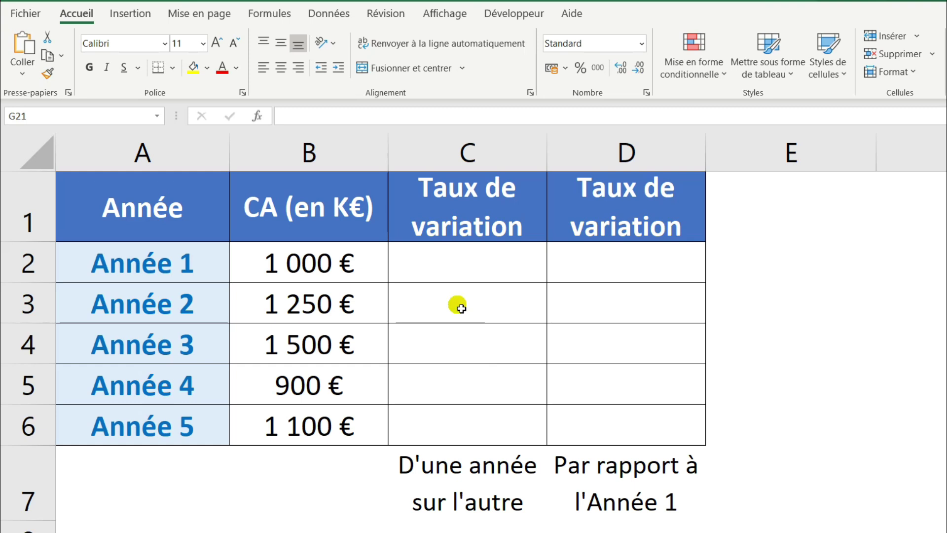
Enter the year-over-year variation formula =(B3-B2)/B2 in cell C3 for Année 2
{"action": "left_click", "coordinate": [458, 305]}
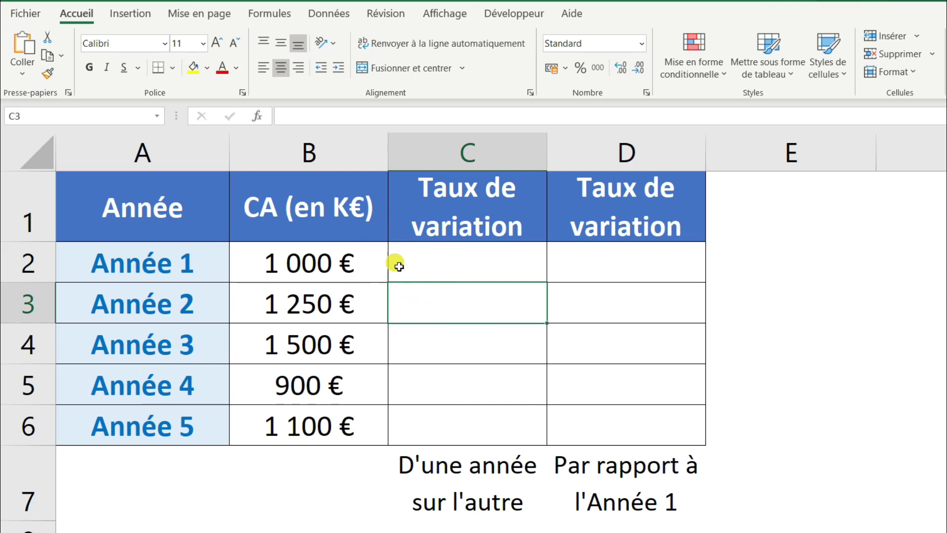
{"action": "left_click", "coordinate": [429, 306]}
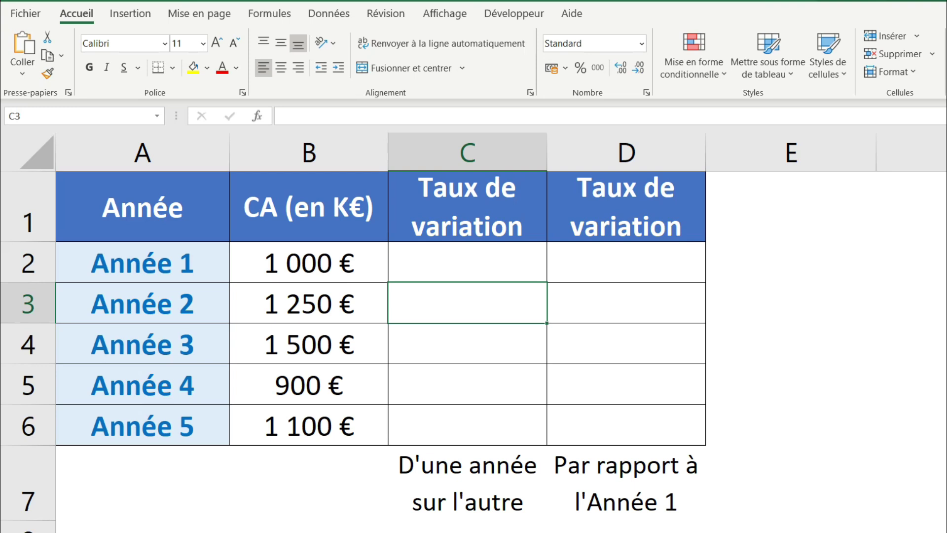
{"action": "type", "text": "="}
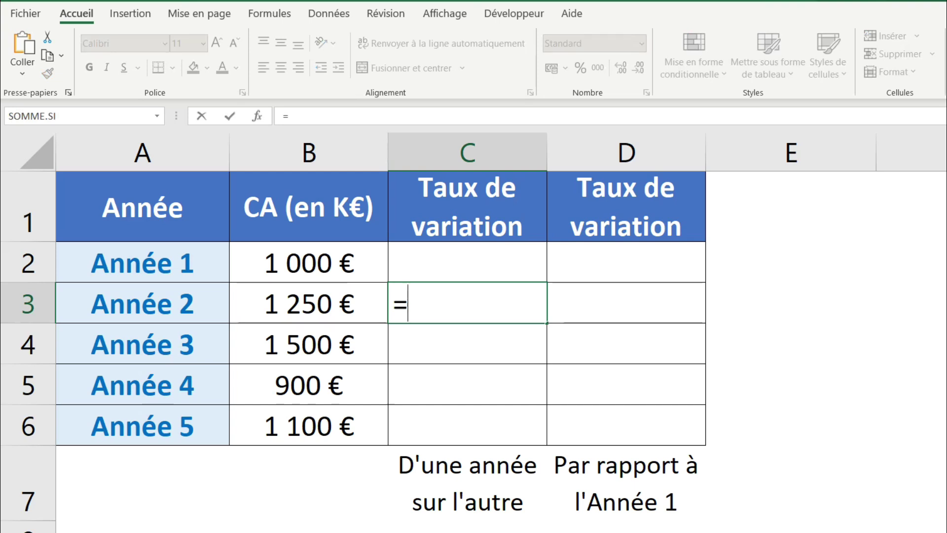
{"action": "left_click", "coordinate": [439, 311]}
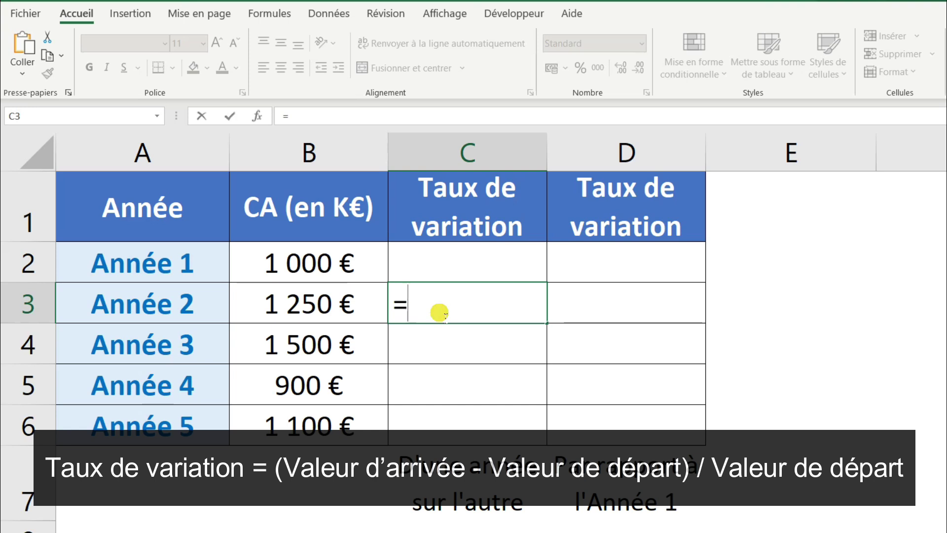
{"action": "type", "text": "="}
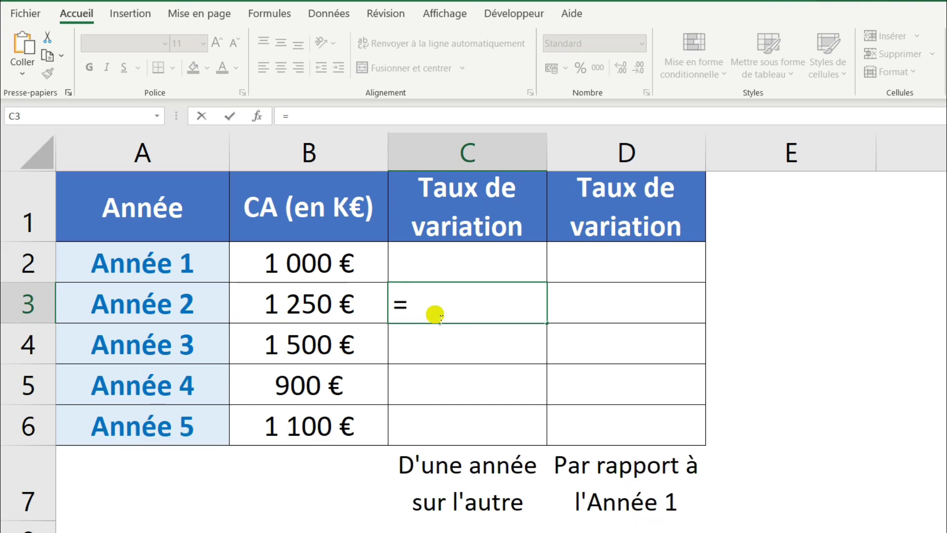
{"action": "type", "text": "("}
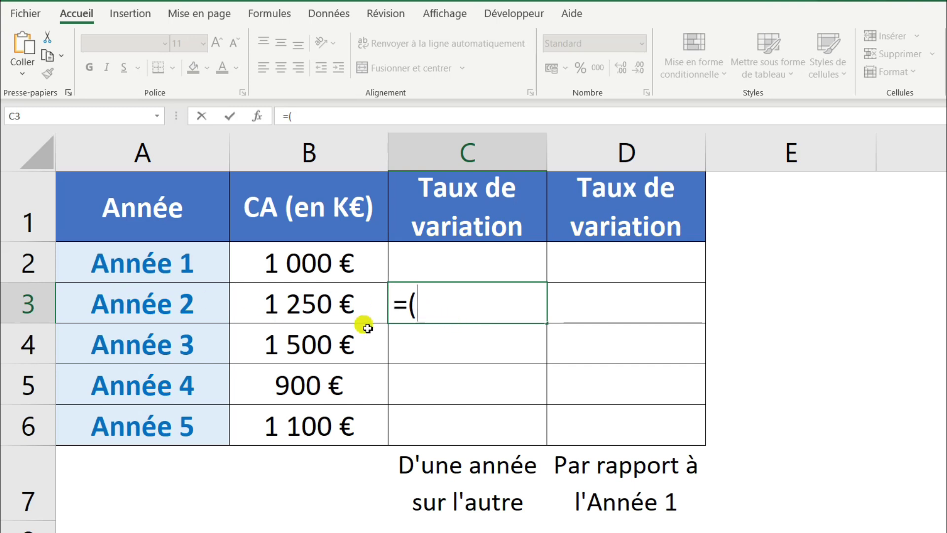
{"action": "left_click", "coordinate": [308, 306]}
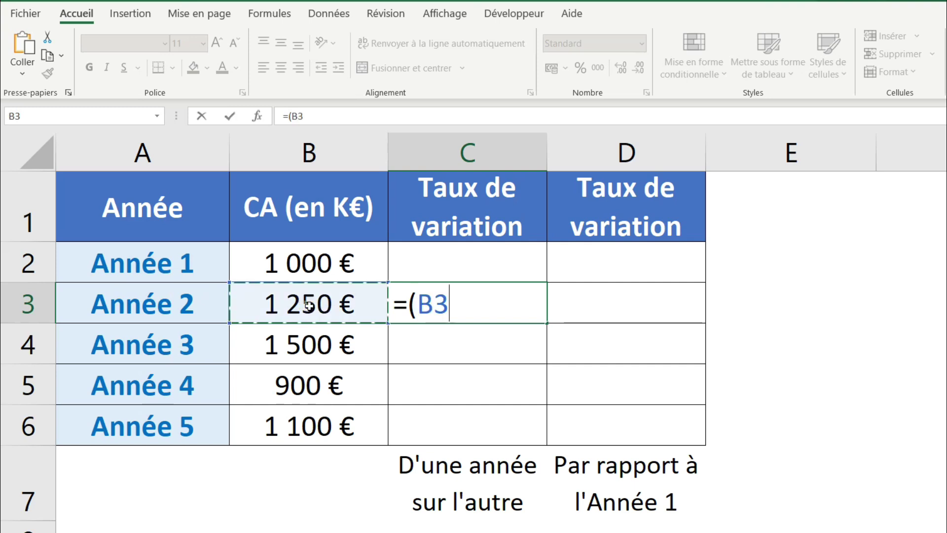
{"action": "type", "text": "-"}
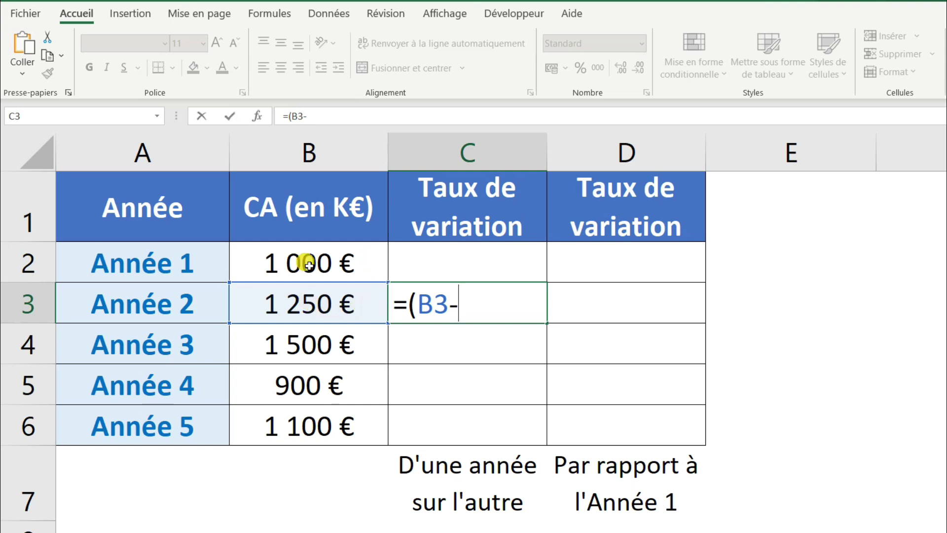
{"action": "left_click", "coordinate": [293, 266]}
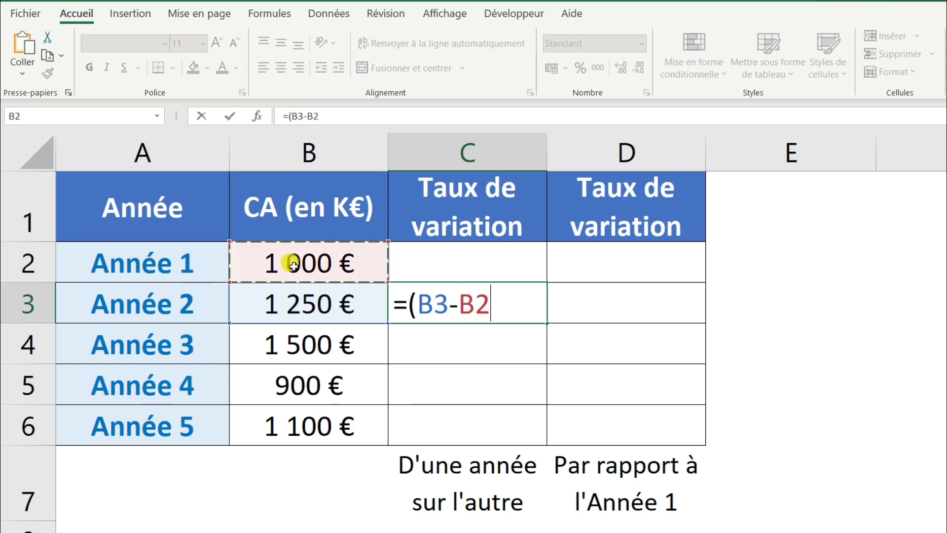
{"action": "type", "text": ")"}
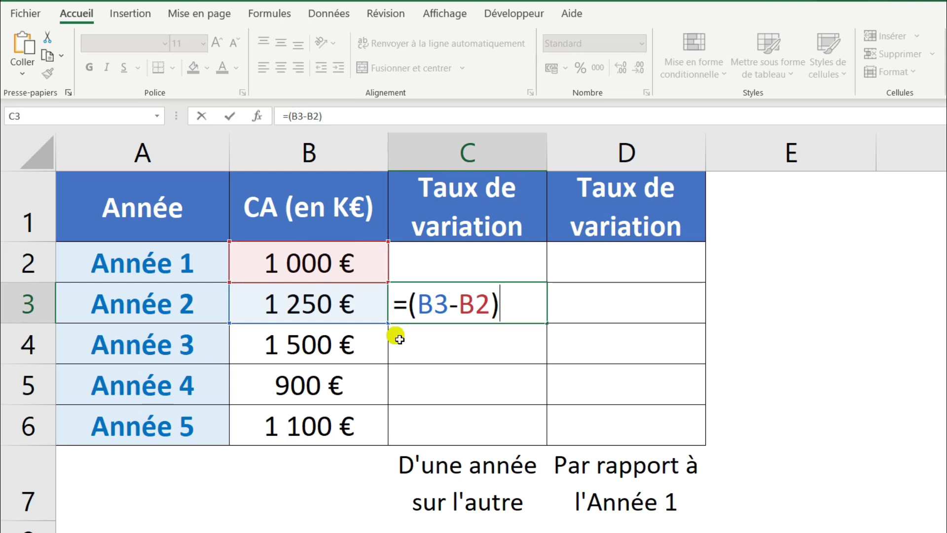
{"action": "type", "text": "/"}
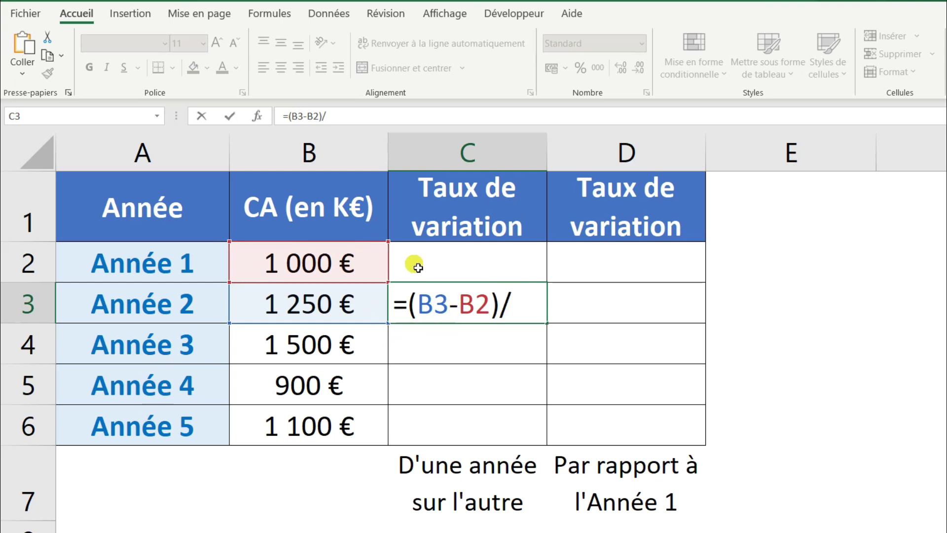
{"action": "left_click", "coordinate": [346, 267]}
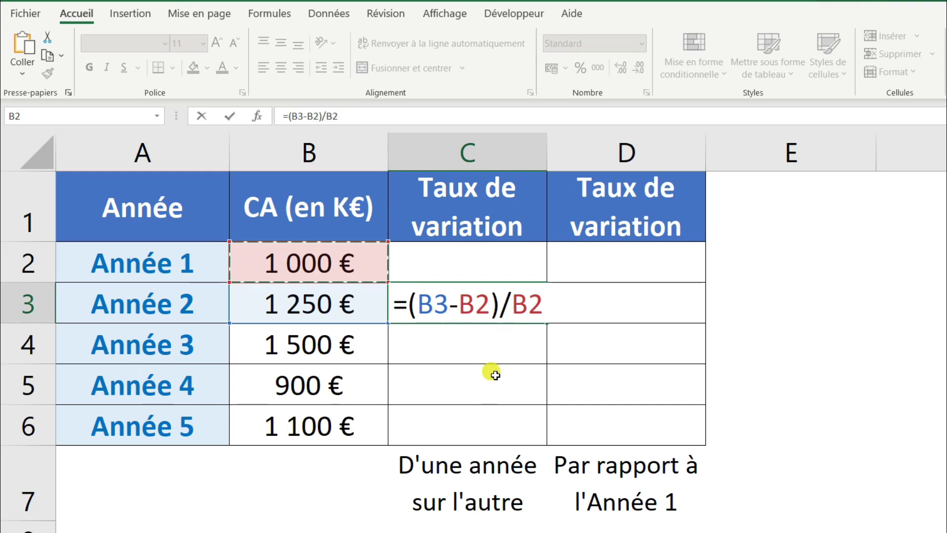
{"action": "key", "text": "F2"}
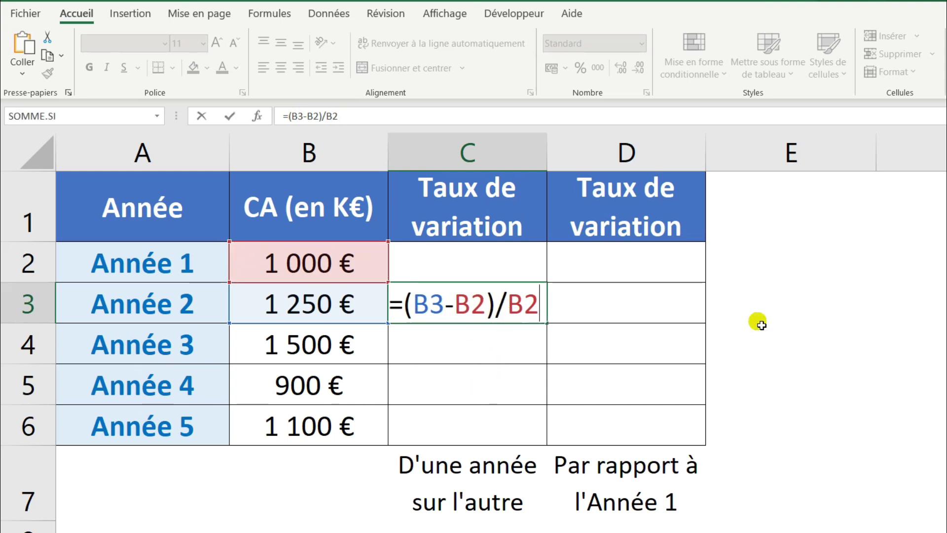
{"action": "key", "text": "Return"}
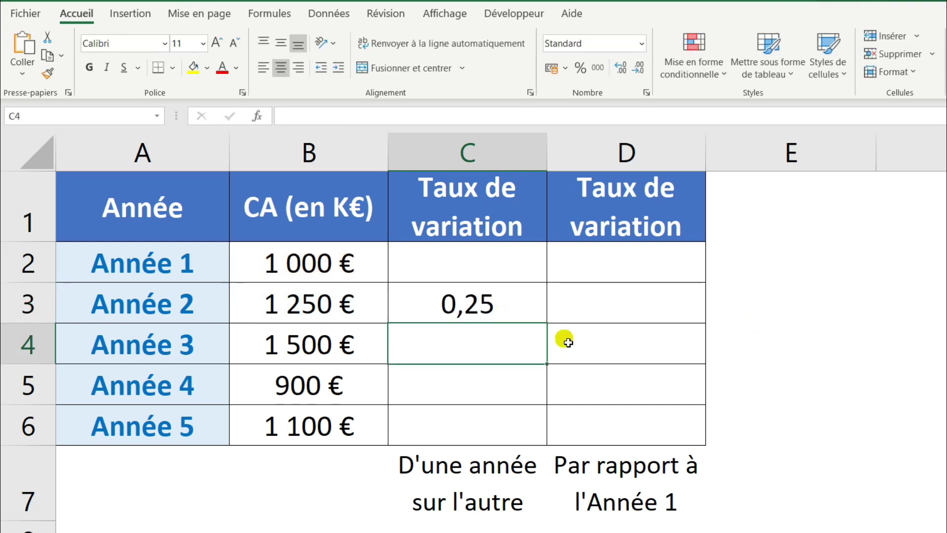
Fill the C3 formula down to C6 and format C3:C6 as percentages without decimals
{"action": "left_click", "coordinate": [471, 307]}
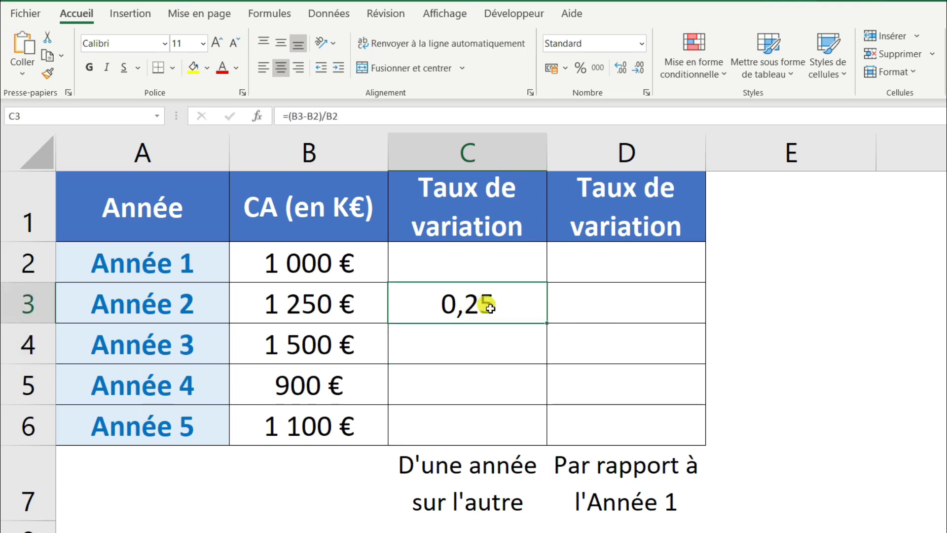
{"action": "double_click", "coordinate": [547, 323]}
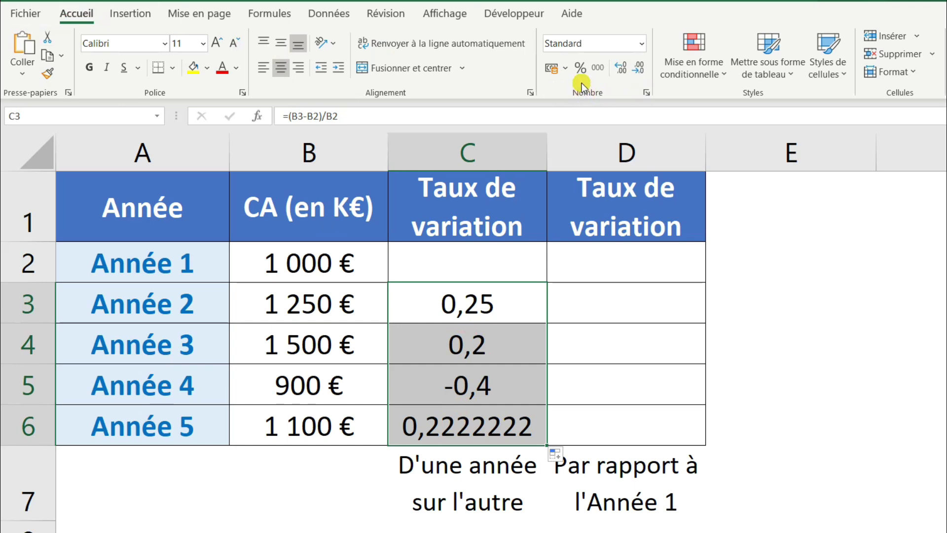
{"action": "left_click", "coordinate": [581, 69]}
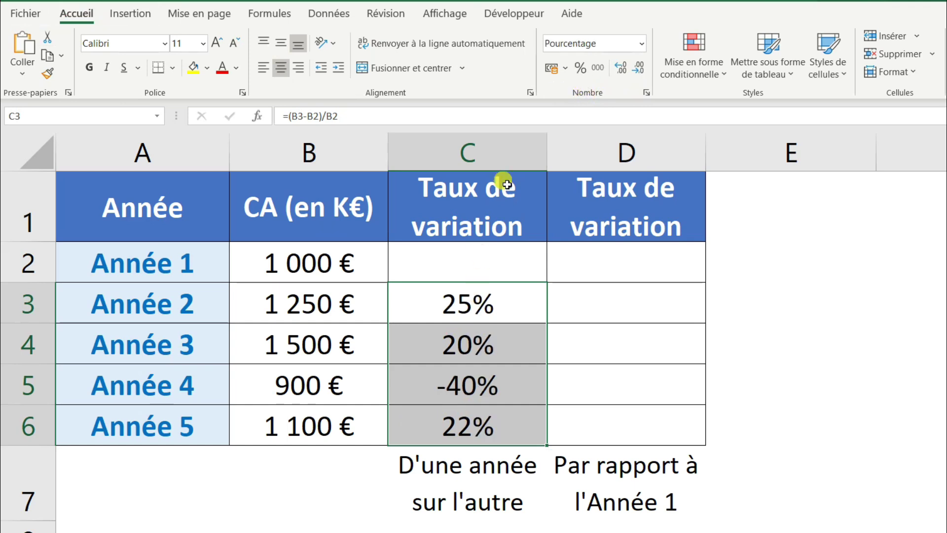
{"action": "left_click", "coordinate": [617, 70]}
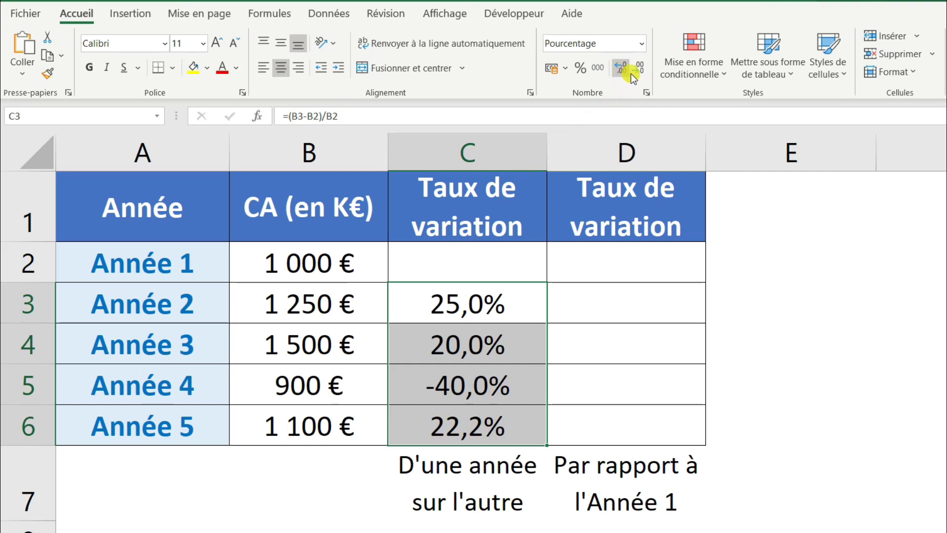
{"action": "left_click", "coordinate": [637, 73]}
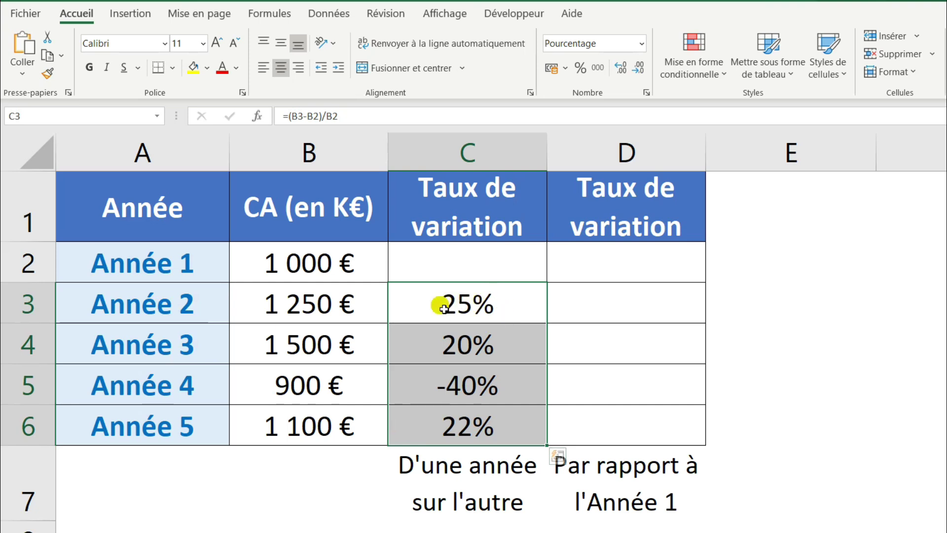
Start the variation formula relative to Année 1 in cell D3 as =(B3-B2)/B2, leaving it open for editing
{"action": "left_click", "coordinate": [517, 313]}
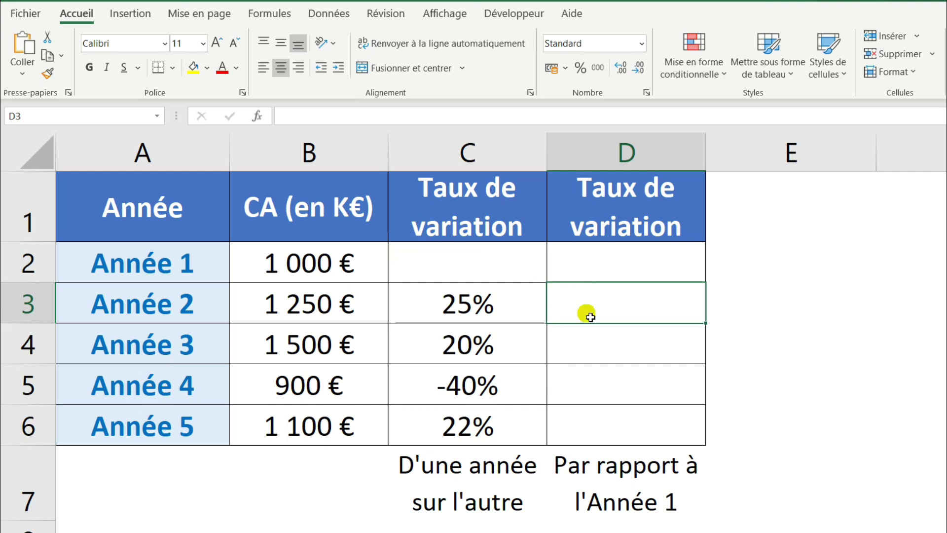
{"action": "type", "text": "="}
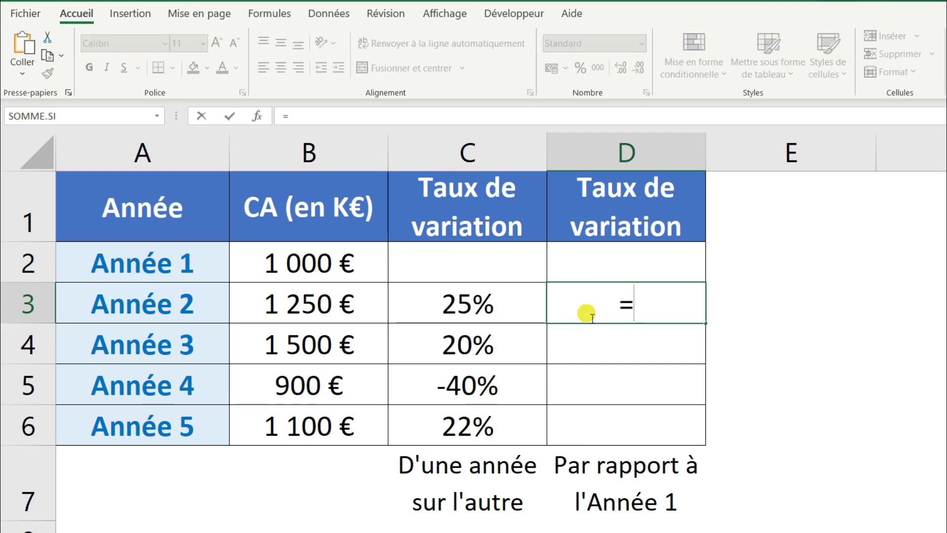
{"action": "type", "text": "("}
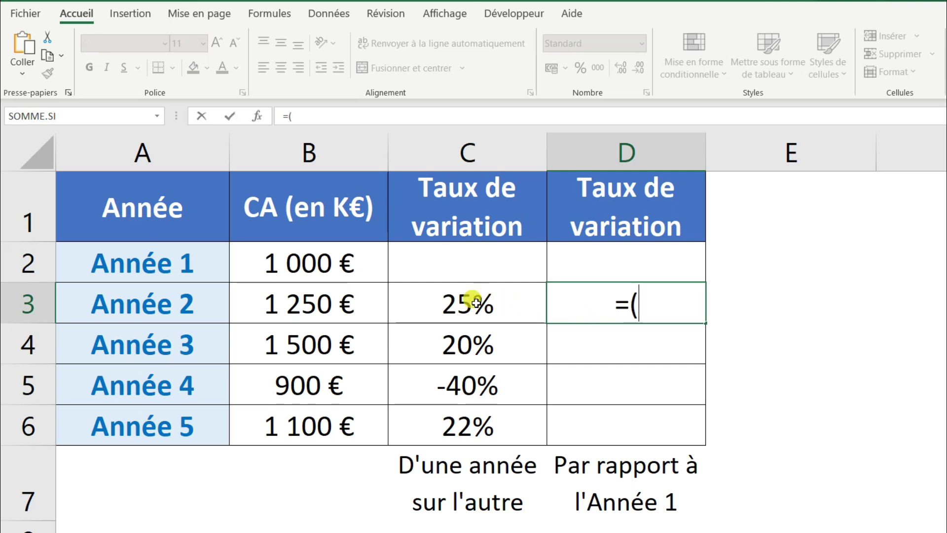
{"action": "left_click", "coordinate": [315, 302]}
{"action": "type", "text": "-"}
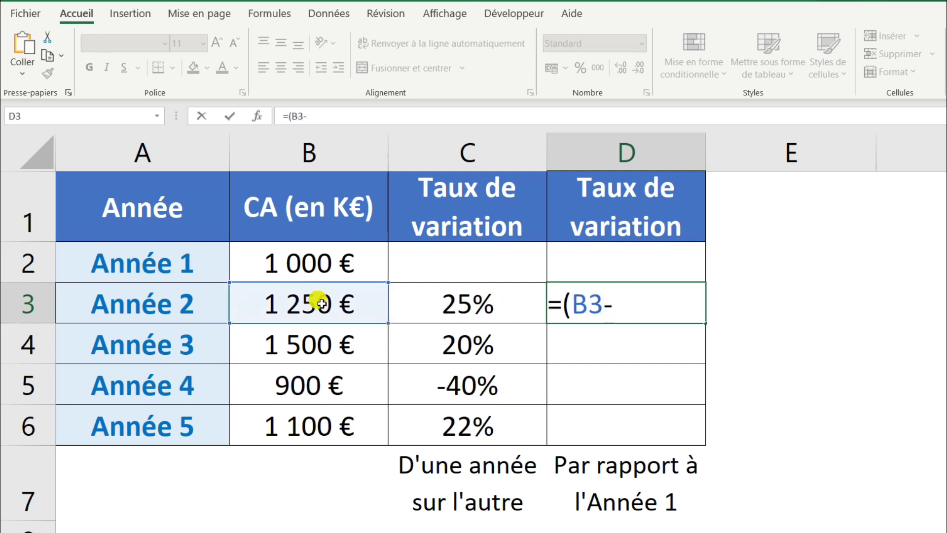
{"action": "left_click", "coordinate": [293, 271]}
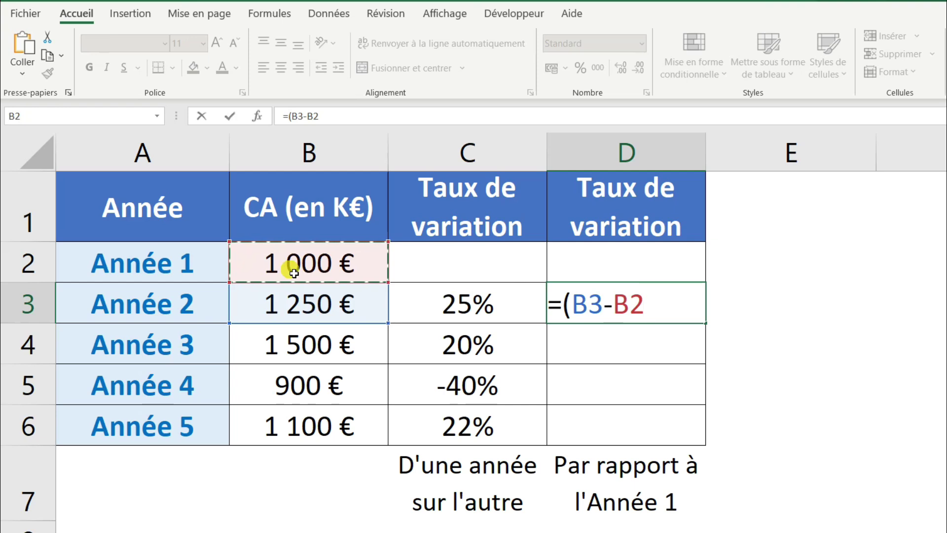
{"action": "type", "text": ")"}
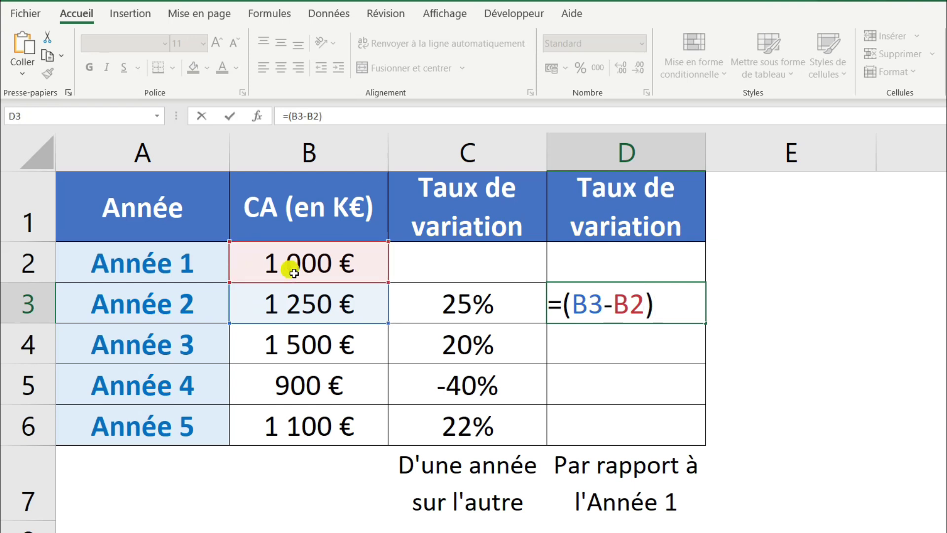
{"action": "type", "text": "/"}
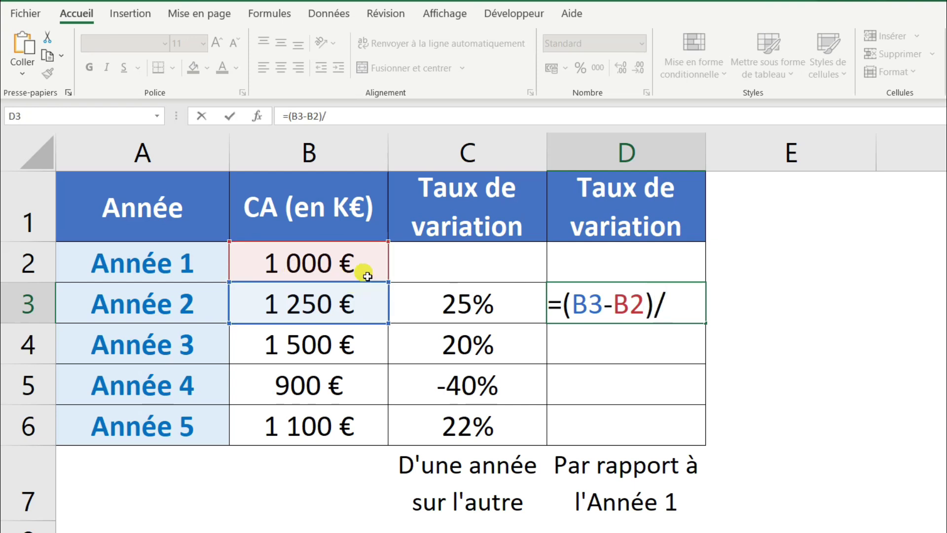
{"action": "left_click", "coordinate": [329, 257]}
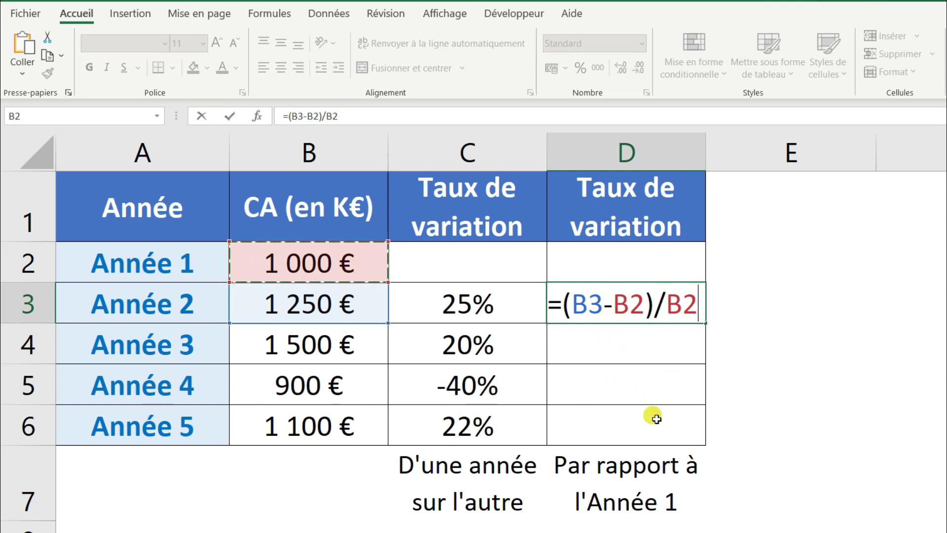
Make both B2 references in the D3 formula absolute, giving =(B3-$B$2)/$B$2, and validate it
{"action": "key", "text": "F2"}
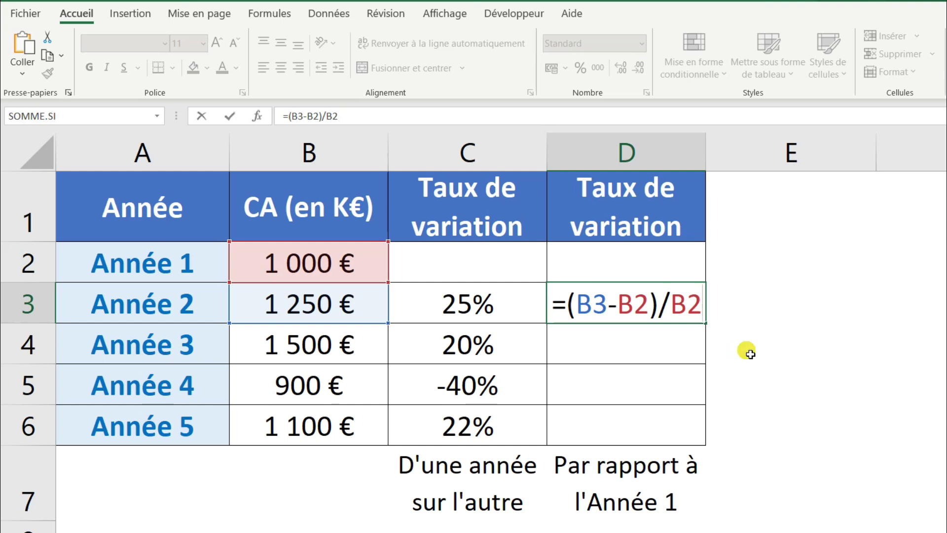
{"action": "left_click", "coordinate": [634, 304]}
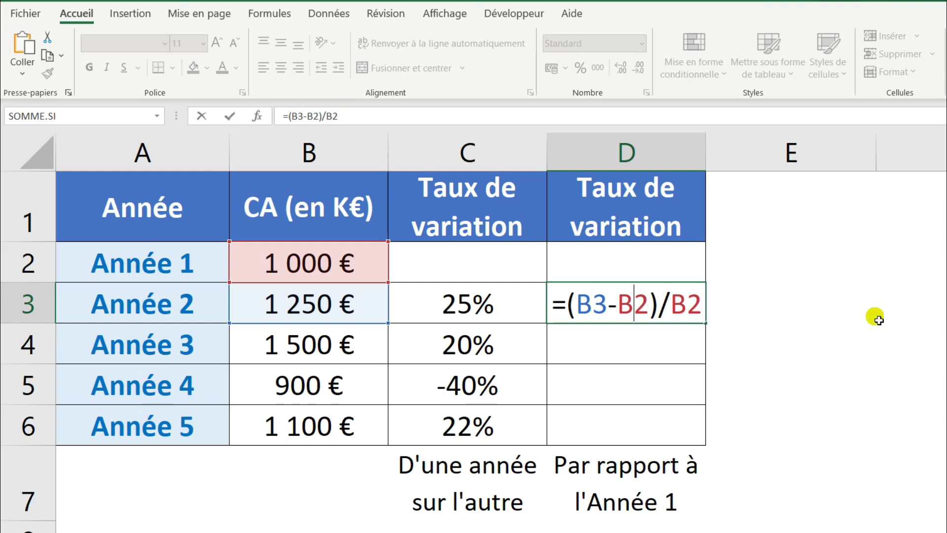
{"action": "key", "text": "F4"}
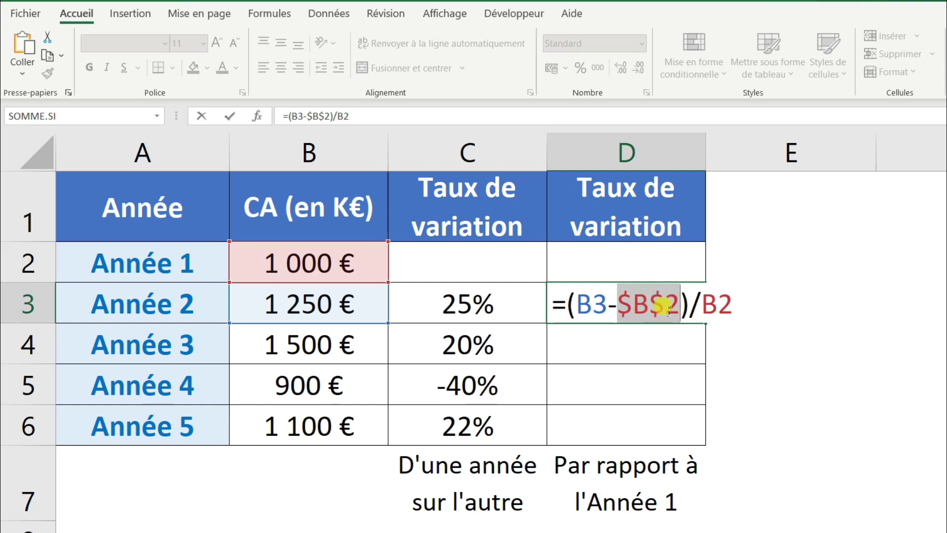
{"action": "key", "text": "Right"}
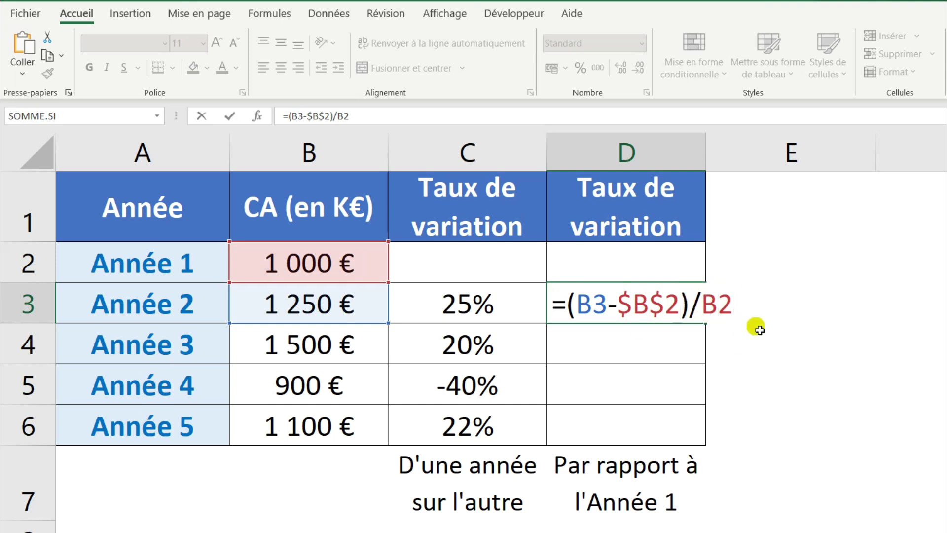
{"action": "key", "text": "F4"}
{"action": "key", "text": "Right"}
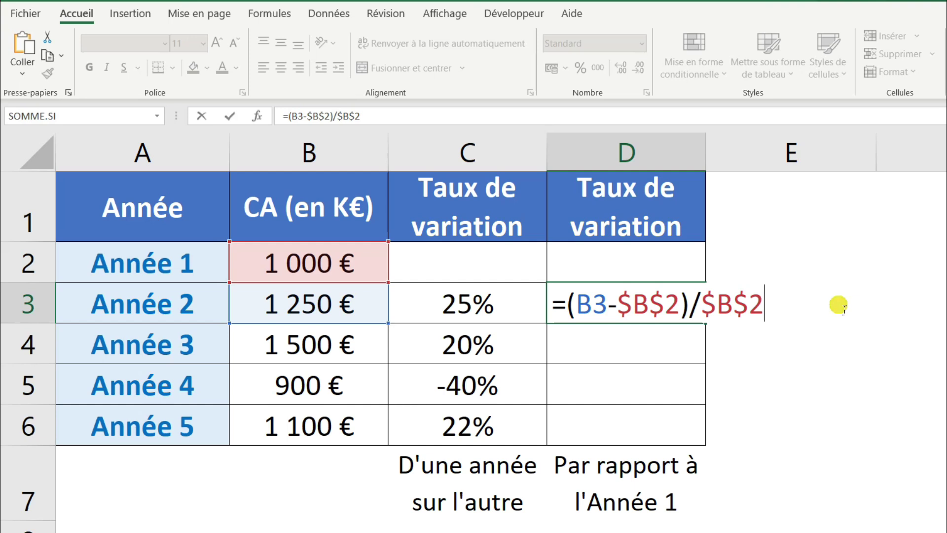
{"action": "key", "text": "Return"}
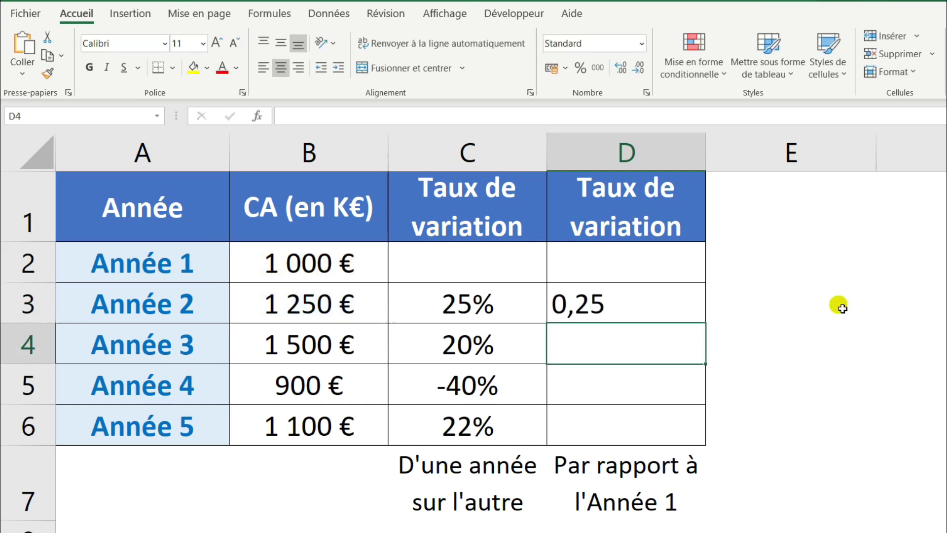
Fill the D3 formula down to D6 and format D3:D6 as percentages
{"action": "left_click", "coordinate": [654, 302]}
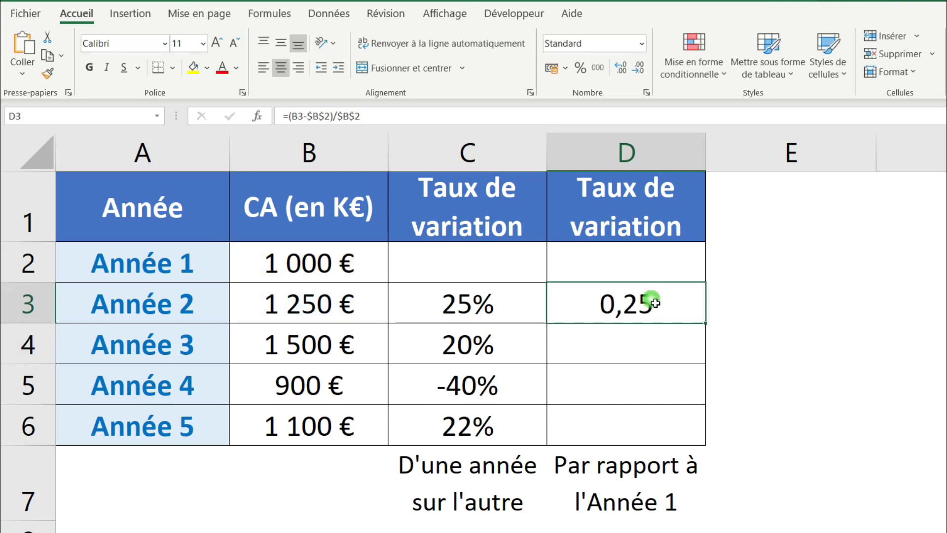
{"action": "double_click", "coordinate": [706, 323]}
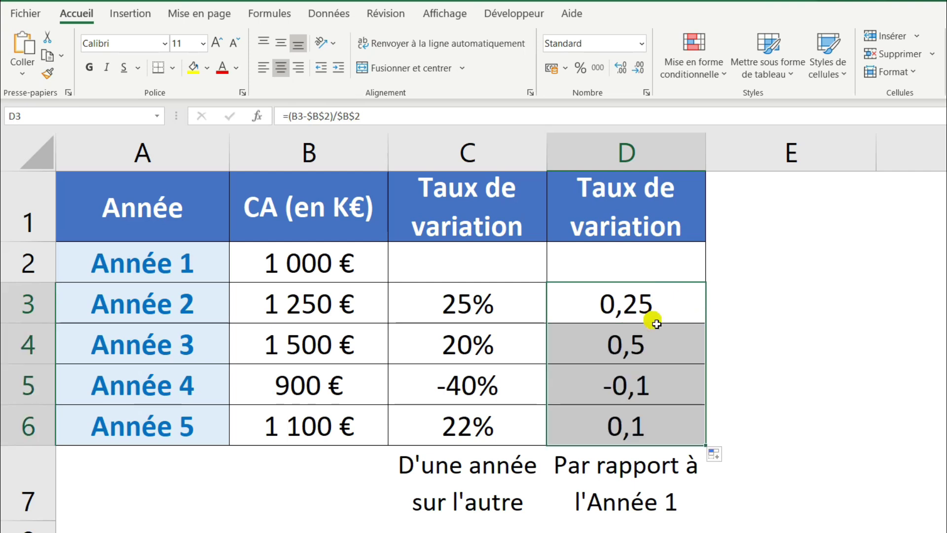
{"action": "left_click", "coordinate": [581, 68]}
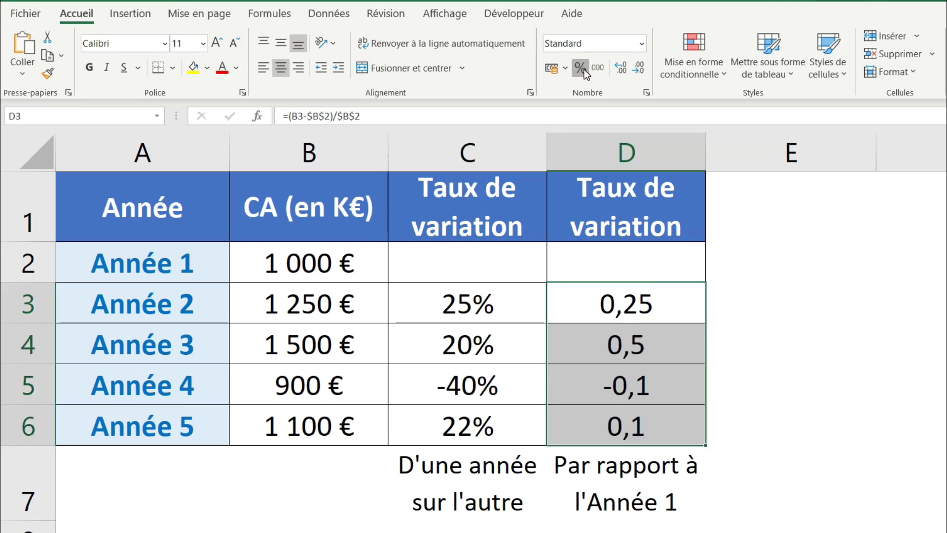
{"action": "left_click", "coordinate": [650, 301]}
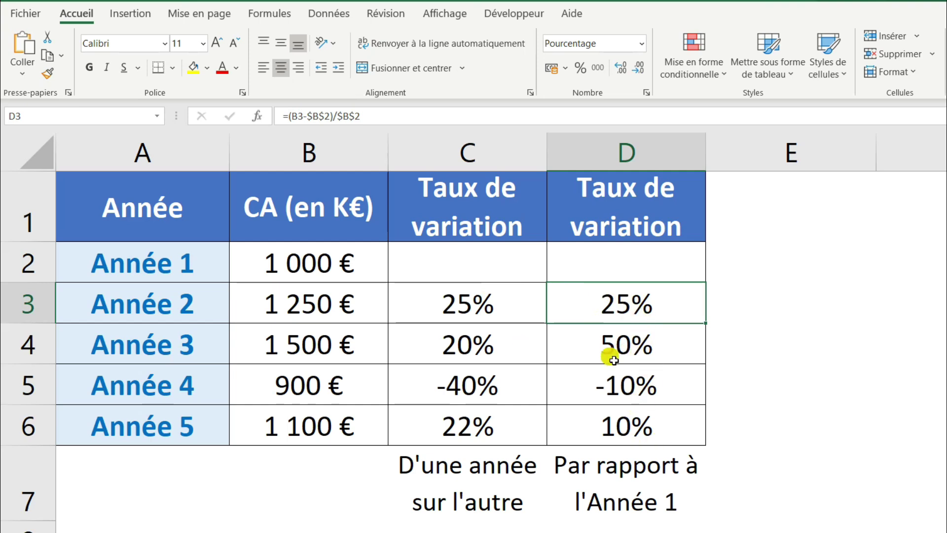
{"action": "left_click", "coordinate": [664, 396]}
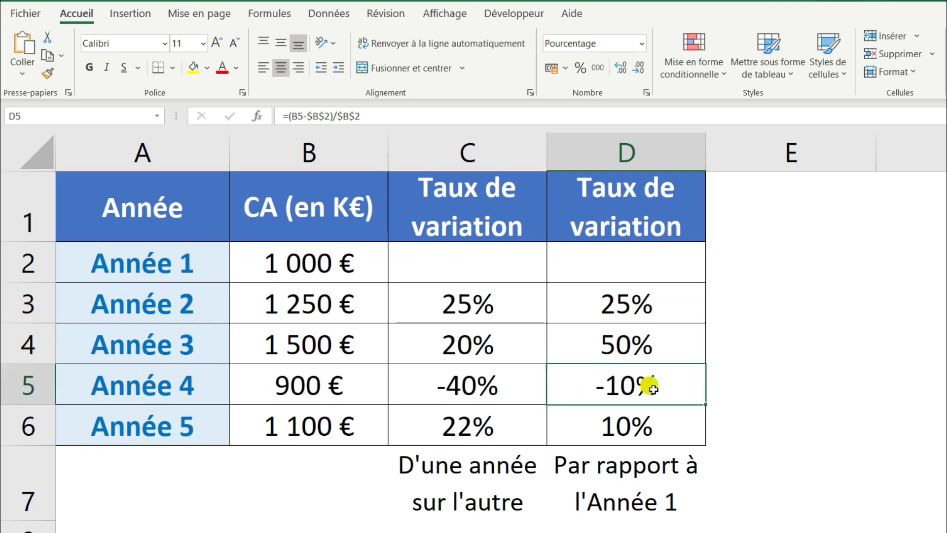